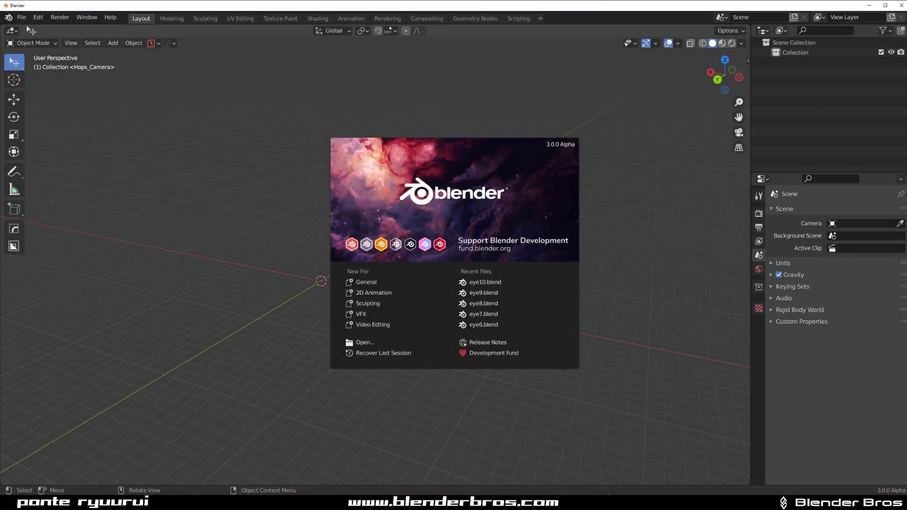
Step: Dismiss the splash screen and turn on the on-screen display of pressed keys
click(296, 225)
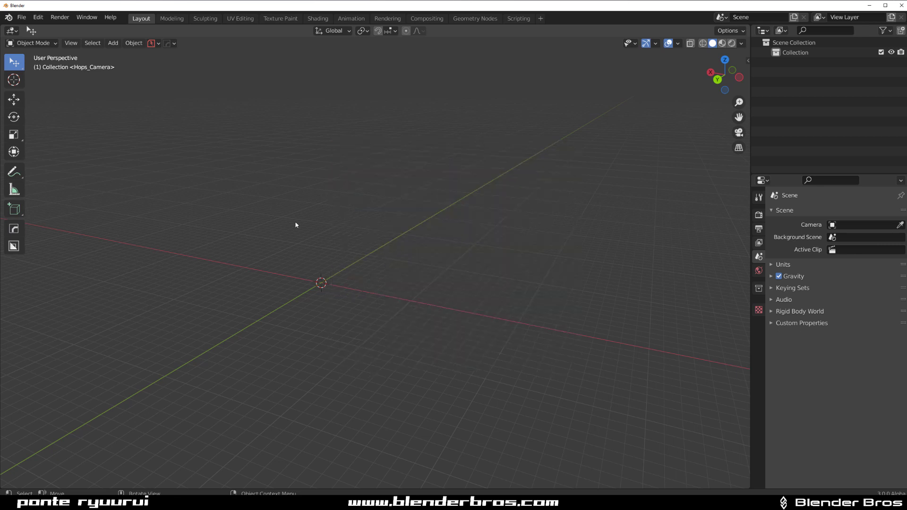
middle_drag(339, 215, 362, 227)
key(n)
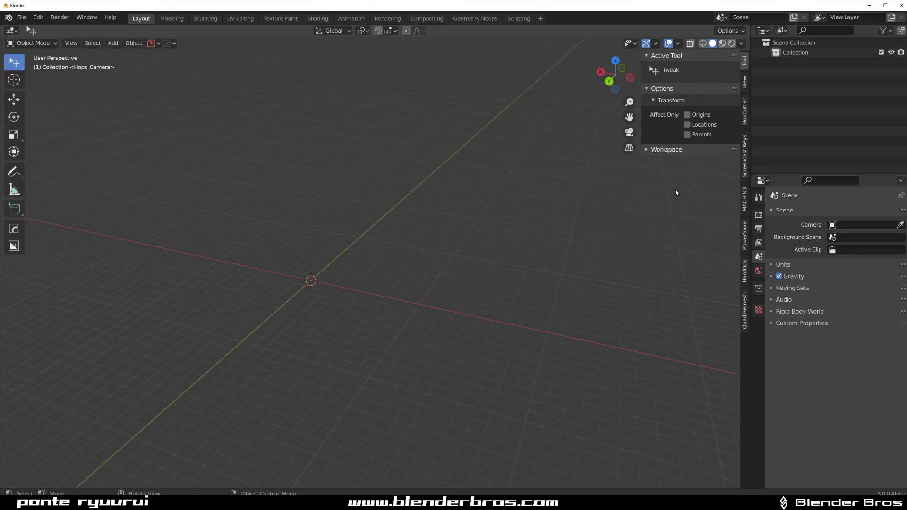
key(n)
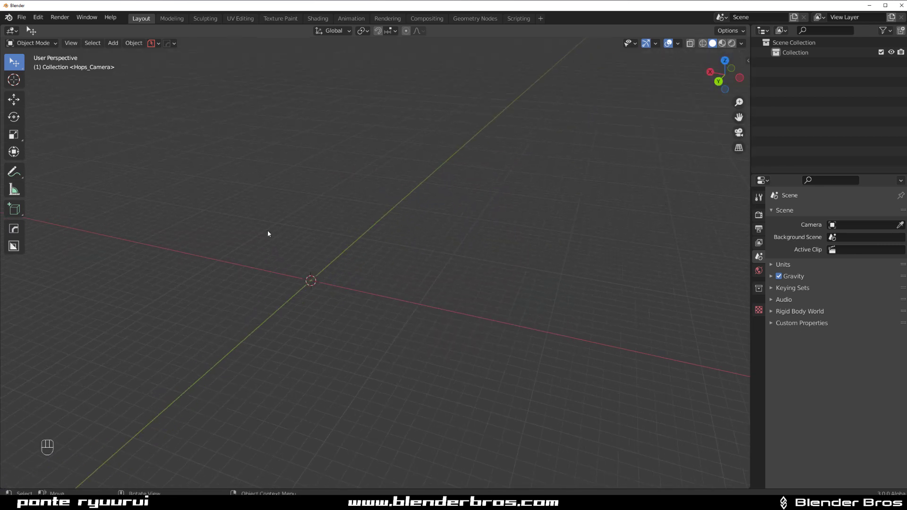
Step: Save the current empty scene as the startup file
click(21, 18)
mouse_move(71, 201)
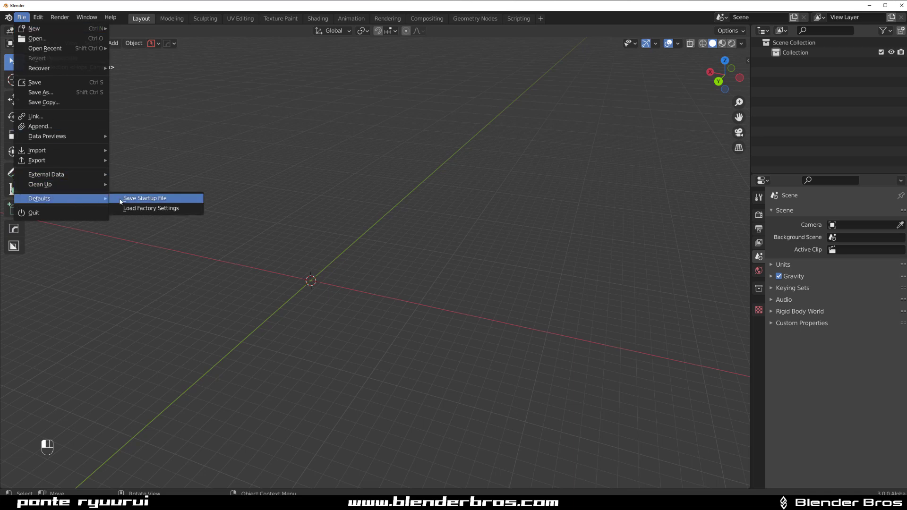
click(137, 198)
click(117, 203)
Step: Add a mesh plane at the world origin
middle_drag(373, 274, 385, 211)
scroll(414, 288, up, 3)
key(shift+a)
mouse_move(385, 211)
click(456, 222)
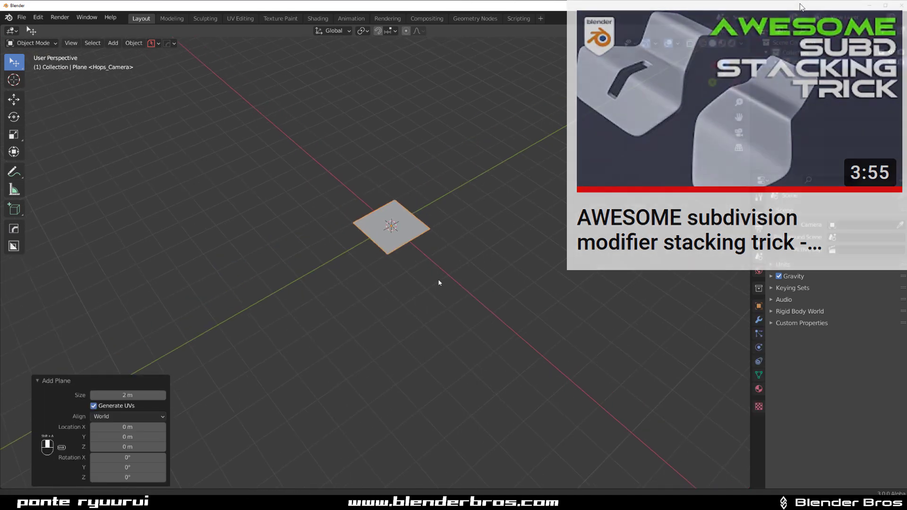
Step: Extrude one edge of the plane about 1.64 m along Y and lower the new edge about 0.8 m
scroll(406, 198, up, 4)
key(Tab)
click(389, 210)
scroll(376, 250, down, 5)
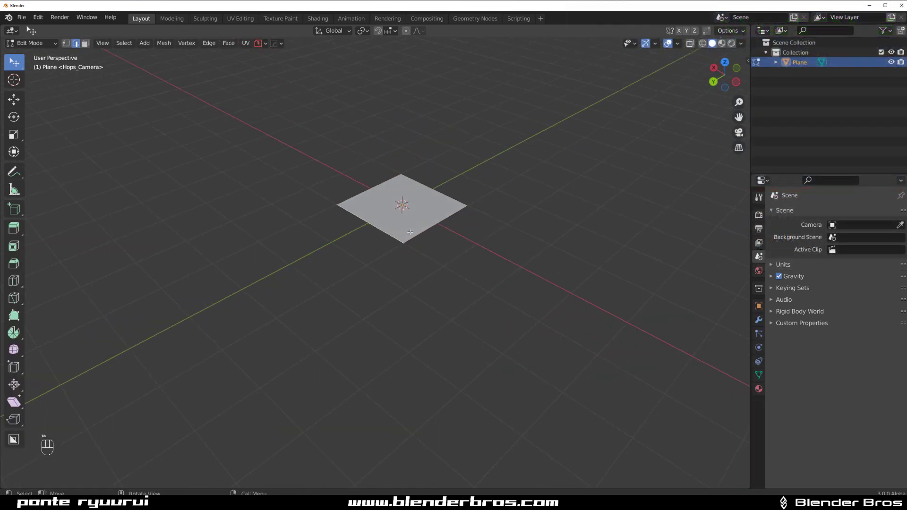
key(e)
key(y)
click(360, 280)
key(g)
key(z)
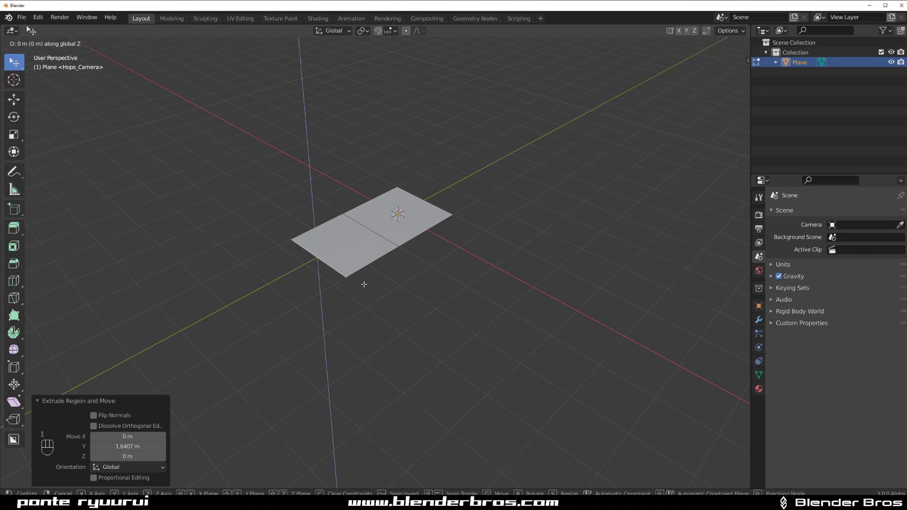
click(371, 307)
Step: Extrude the lowered edge about 1.9 m further along Y to form a stepped strip
key(e)
key(y)
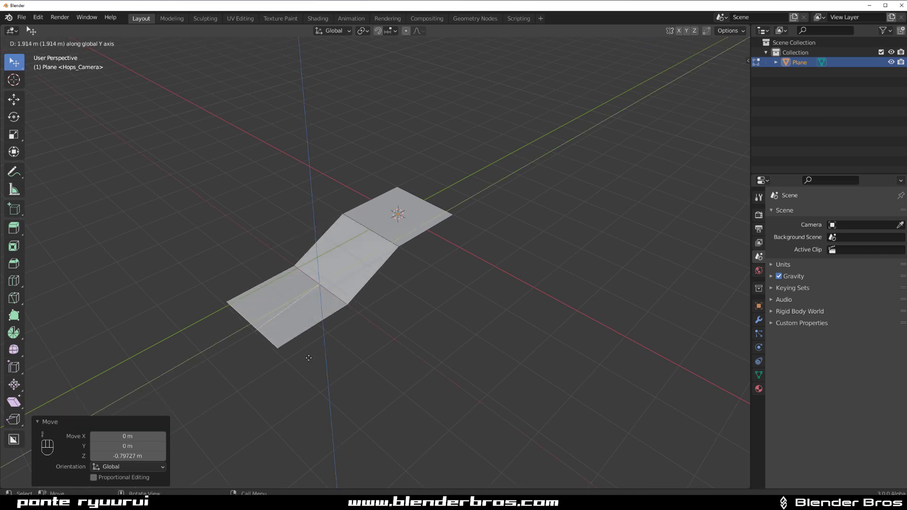
click(384, 282)
Step: Extrude the strip's long side edges about 1.64 m along negative X and scale the new edges down slightly
ctrl+click(301, 335)
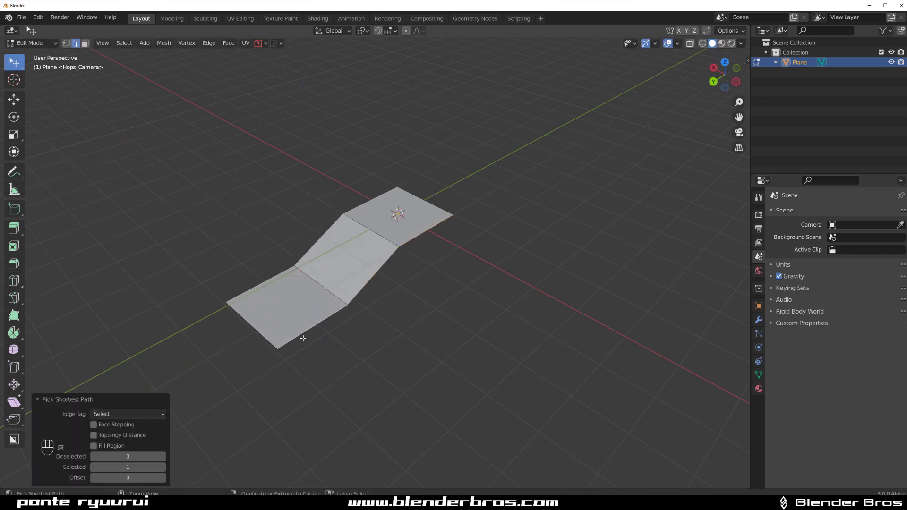
middle_drag(301, 335, 431, 300)
key(e)
key(x)
click(491, 332)
key(s)
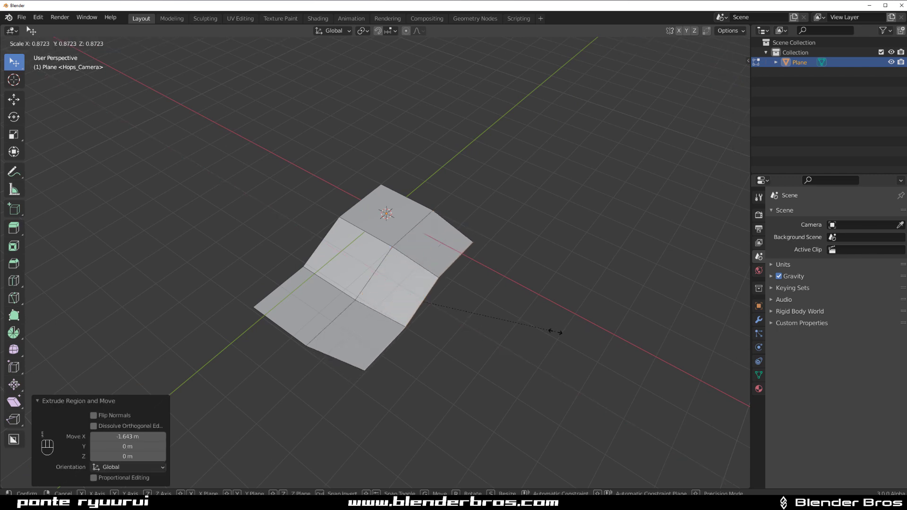
click(537, 283)
Step: Lower the extruded side edges about 0.78 m and symmetrize the mesh along X from negative to positive
key(g)
key(z)
click(488, 353)
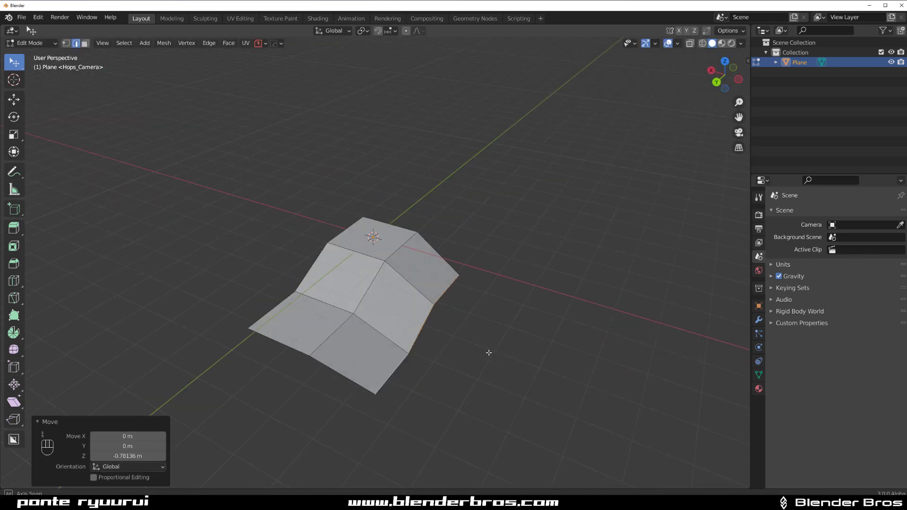
key(alt+x)
middle_drag(488, 354, 313, 295)
scroll(482, 203, up, 3)
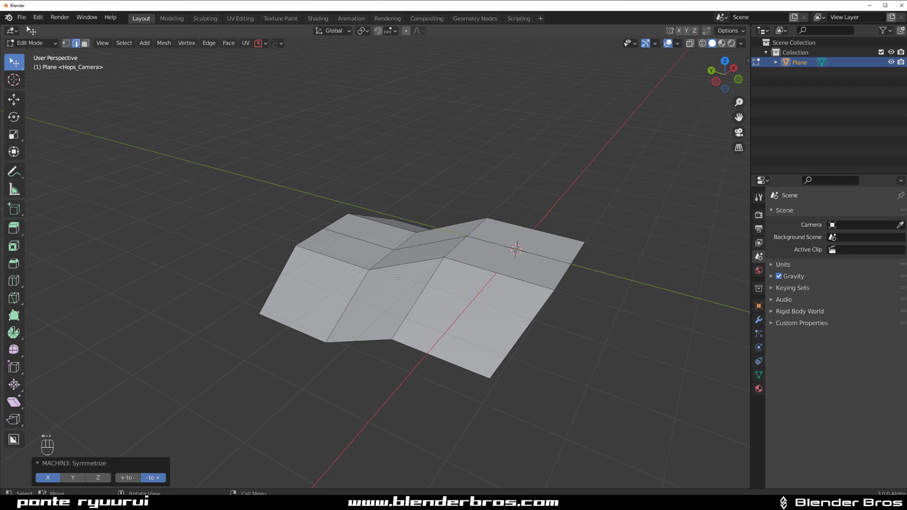
Step: Add a level 2 Subdivision modifier to the plane and shade it smooth
middle_drag(402, 269, 461, 297)
key(Tab)
key(ctrl+2)
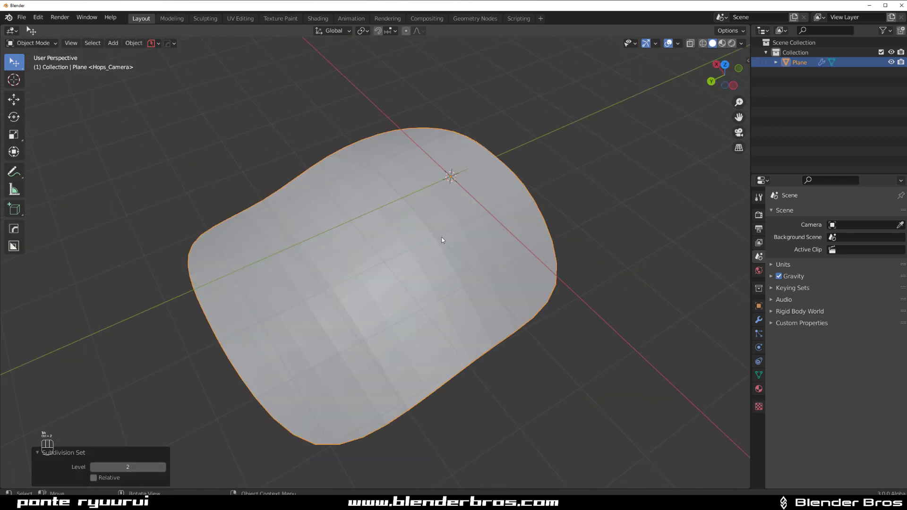
right_click(442, 236)
click(442, 238)
middle_drag(437, 249, 492, 298)
Step: Add a second Catmull-Clark Subdivision modifier with 2 viewport levels and set the first one to Simple
click(758, 319)
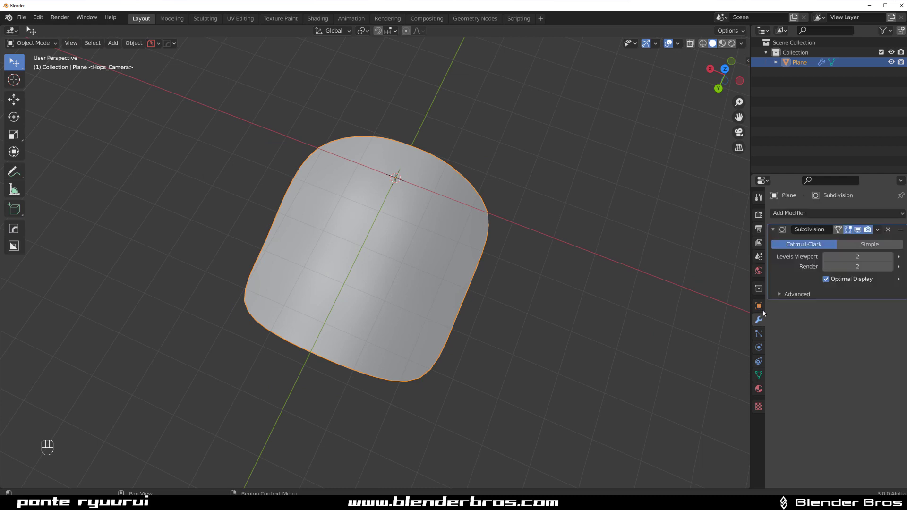
click(803, 213)
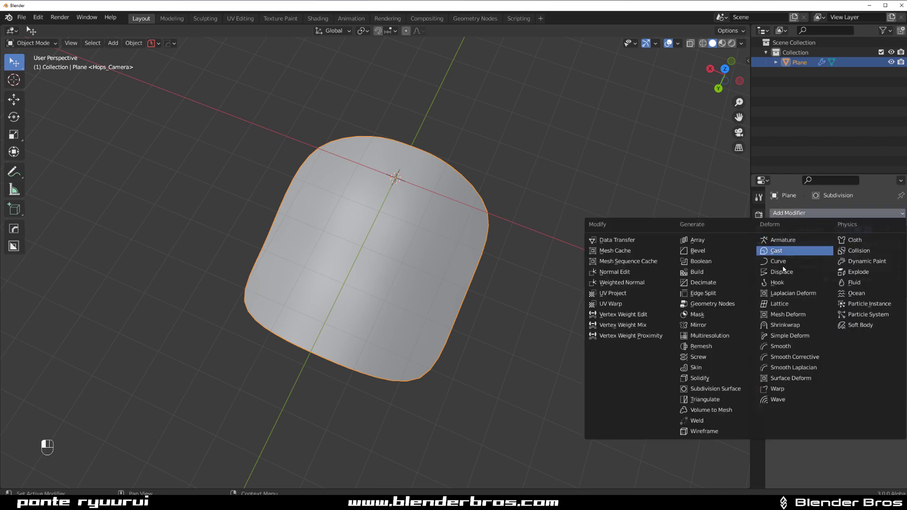
click(722, 388)
click(869, 244)
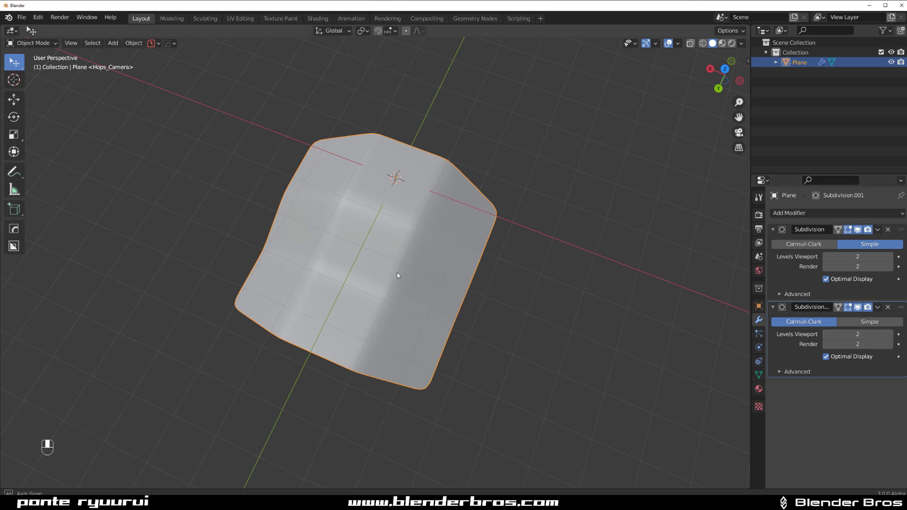
Step: Knife-cut a closed four-sided outline in top view across the lengthwise crease on the negative X side
middle_drag(397, 273, 447, 239)
scroll(357, 264, up, 2)
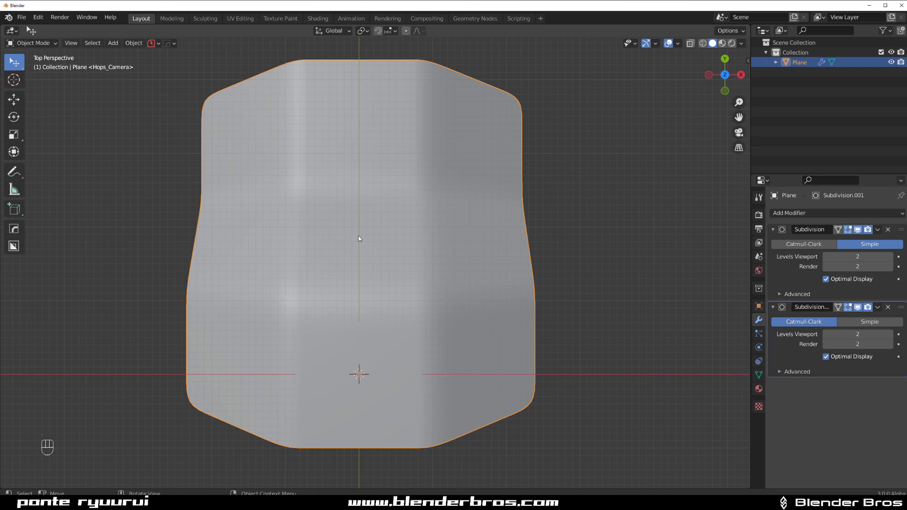
scroll(356, 302, down, 1)
shift+middle_drag(359, 285, 433, 274)
key(Tab)
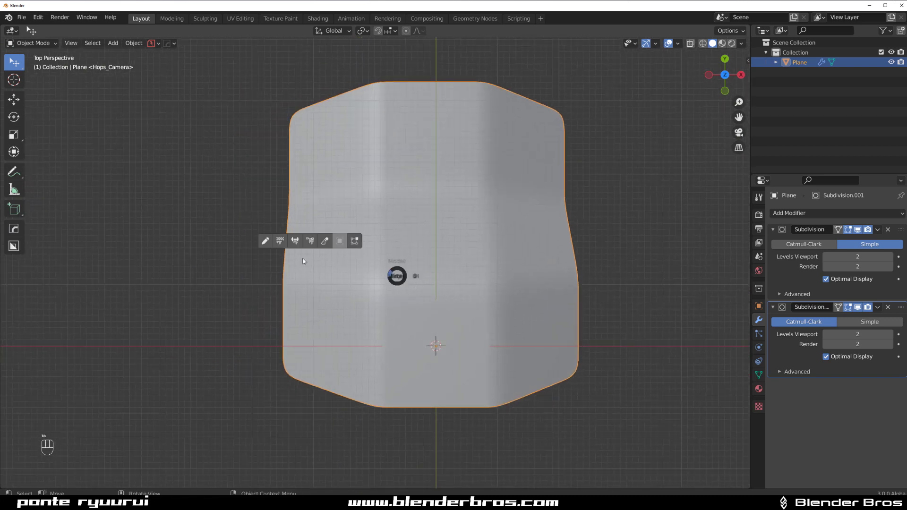
key(k)
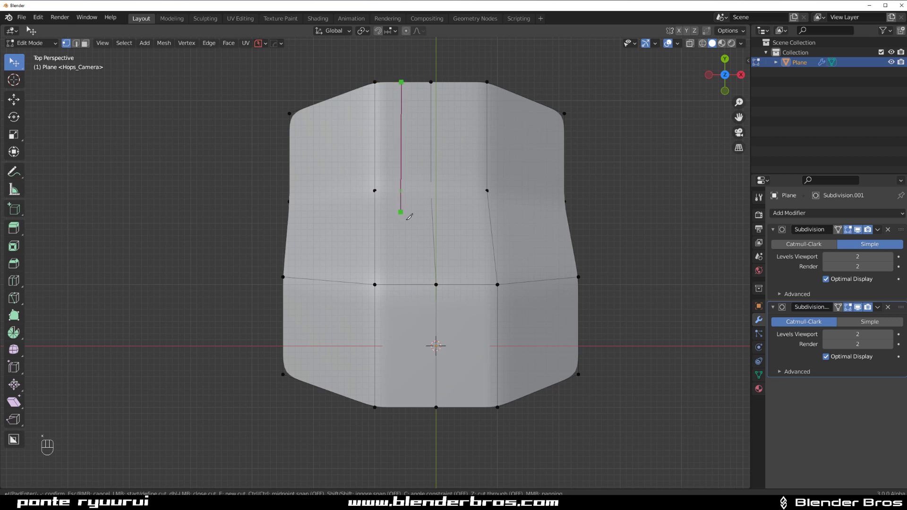
key(Escape)
key(k)
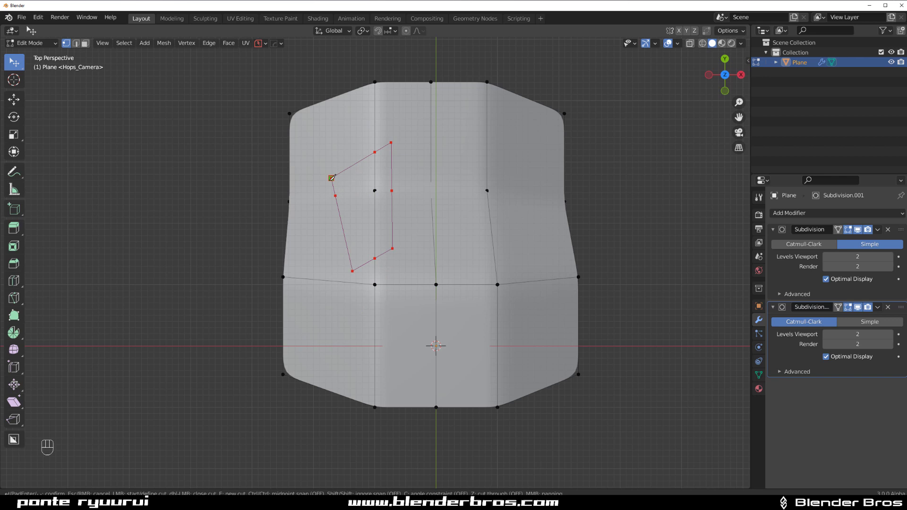
key(space)
Step: Connect the corners of the cut outline to the surrounding mesh vertices with new edges
scroll(370, 242, up, 2)
middle_drag(371, 243, 440, 211)
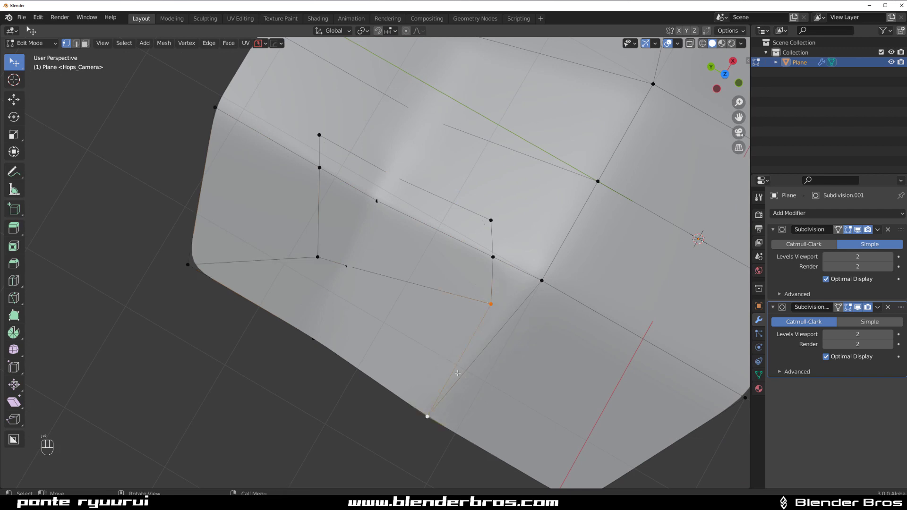
shift+middle_drag(502, 317, 473, 335)
scroll(458, 288, up, 1)
scroll(474, 296, down, 3)
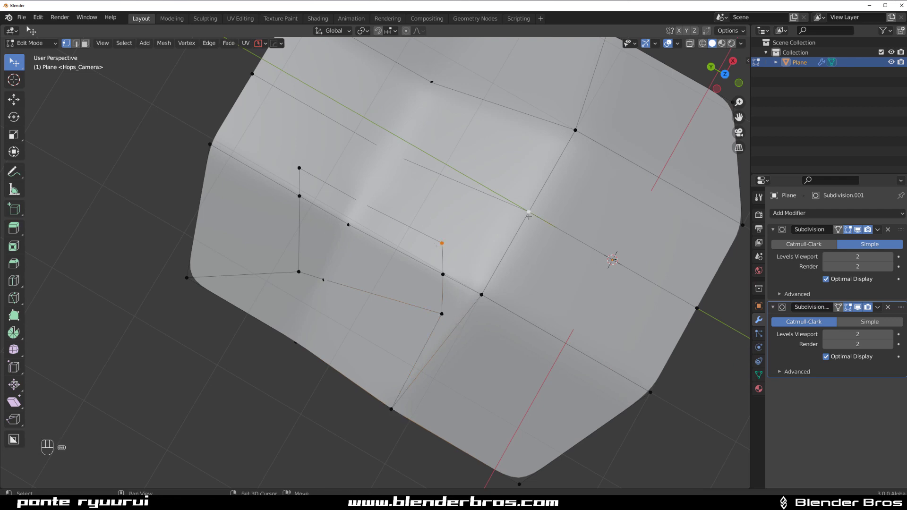
key(k)
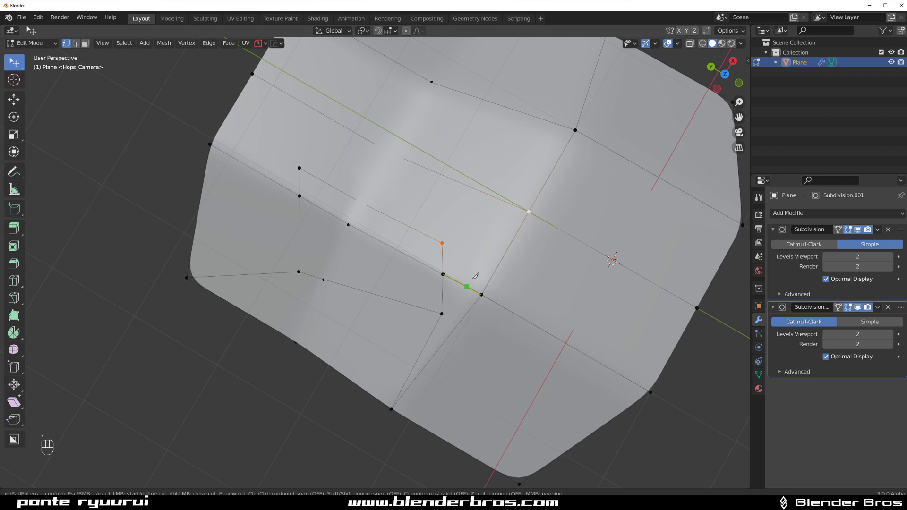
key(Escape)
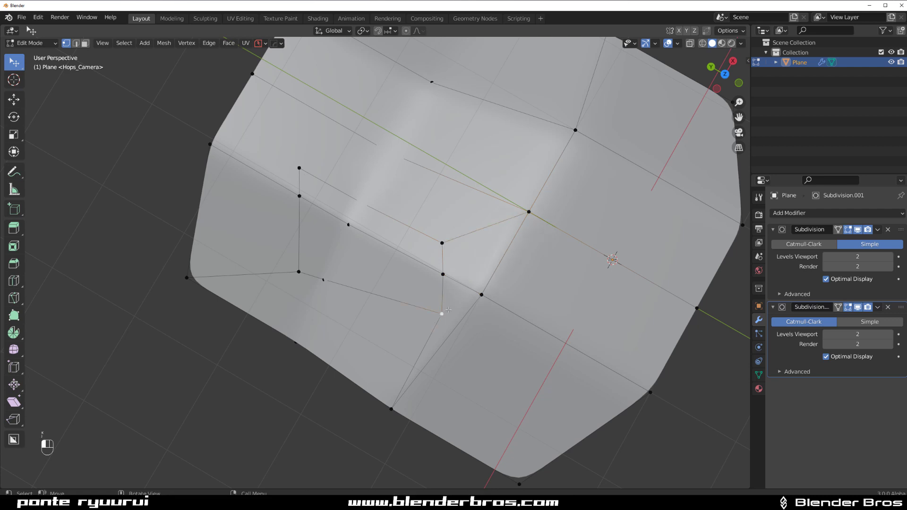
Step: Slide two opposite corner vertices of the cut outline along their edges to refine the panel shape
key(shift+v)
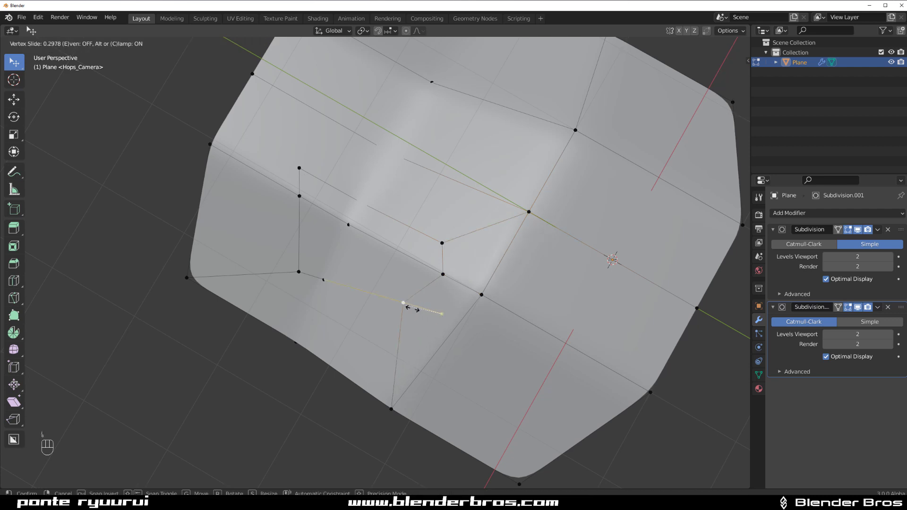
click(412, 309)
middle_drag(412, 309, 426, 333)
click(309, 220)
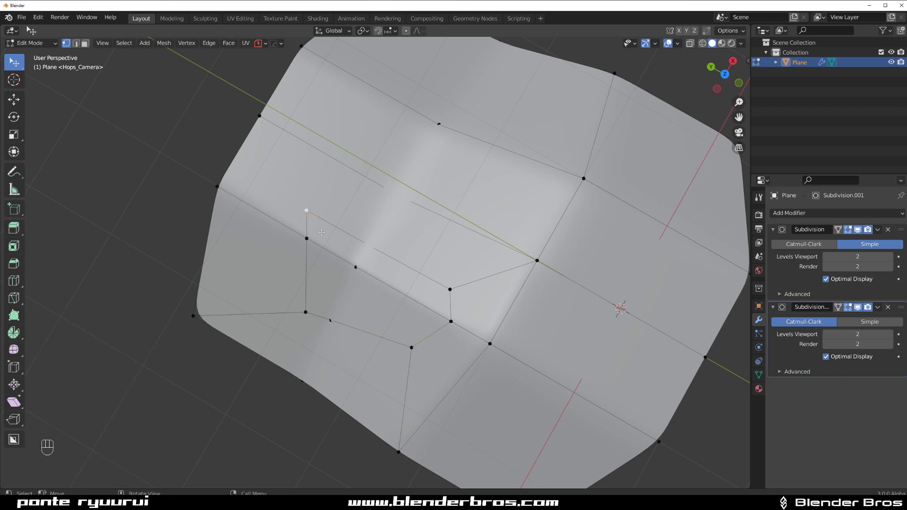
key(shift+v)
click(361, 239)
Step: Select the four faces inside the cut outline and separate them into their own object
scroll(334, 253, down, 4)
middle_drag(334, 253, 410, 215)
scroll(410, 216, up, 5)
shift+middle_drag(420, 109, 407, 198)
middle_drag(407, 198, 434, 248)
key(3)
click(434, 247)
shift+click(416, 217)
shift+click(392, 312)
shift+click(357, 277)
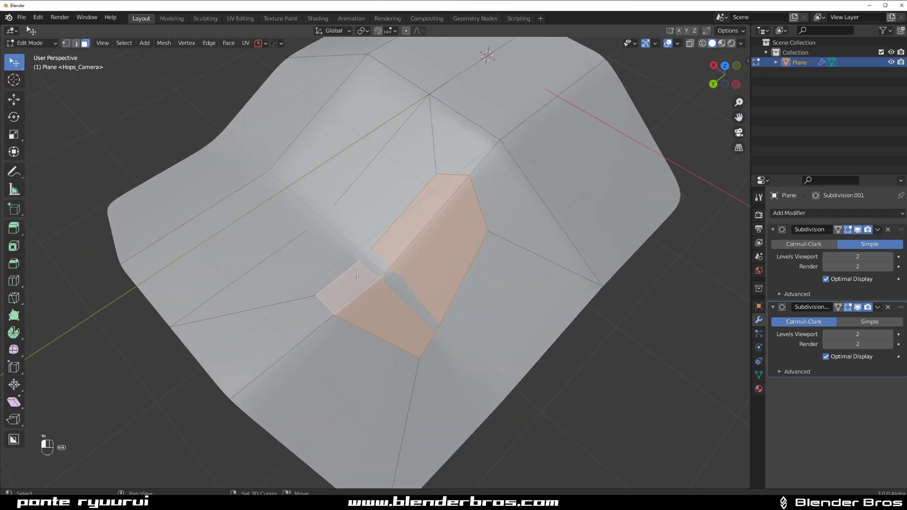
key(p)
click(427, 263)
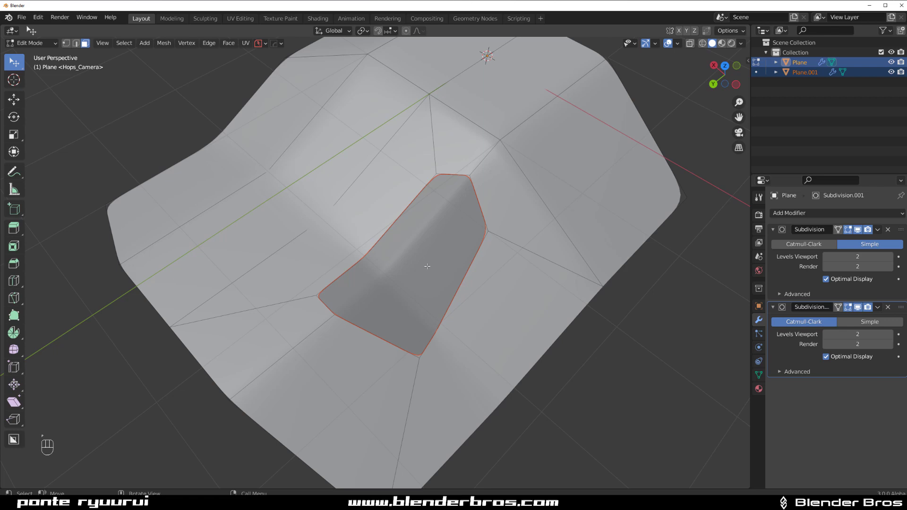
key(Tab)
Step: Add a Solidify modifier about 0.042 m thick to both the main surface and the separated panel
middle_drag(427, 264, 604, 308)
scroll(496, 233, up, 2)
middle_drag(378, 208, 398, 221)
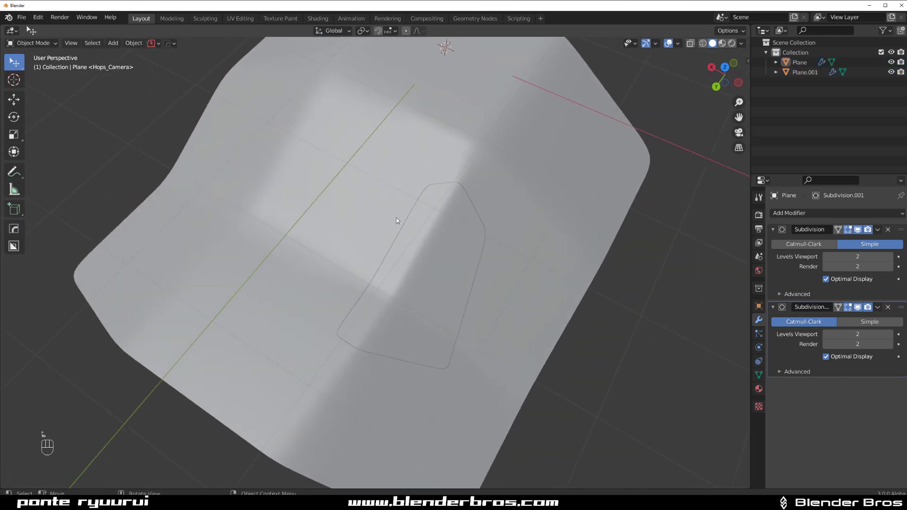
scroll(418, 290, up, 3)
shift+middle_drag(437, 274, 412, 215)
scroll(420, 231, down, 5)
click(411, 213)
shift+click(489, 212)
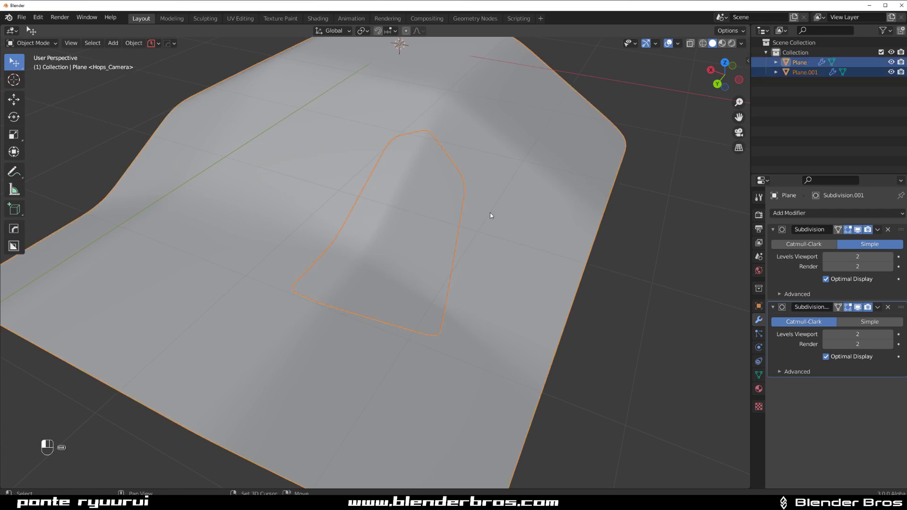
key(shift+q)
mouse_move(489, 275)
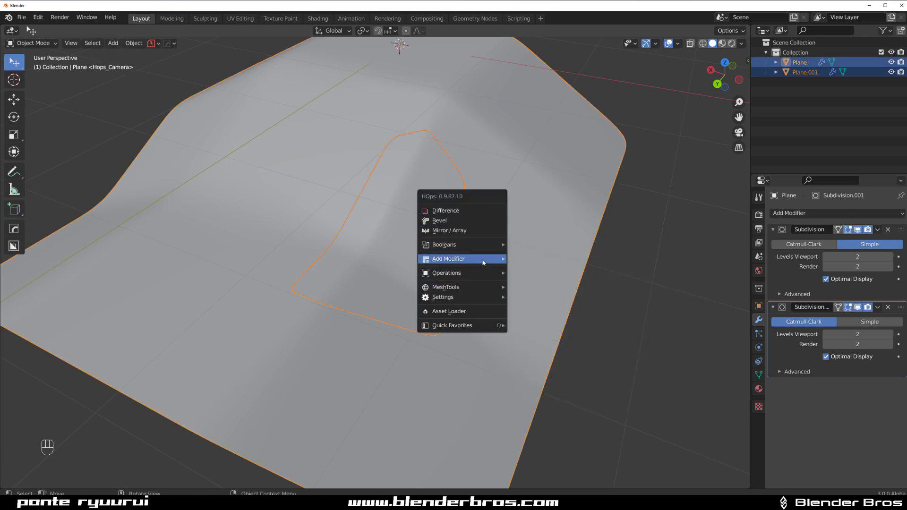
click(526, 266)
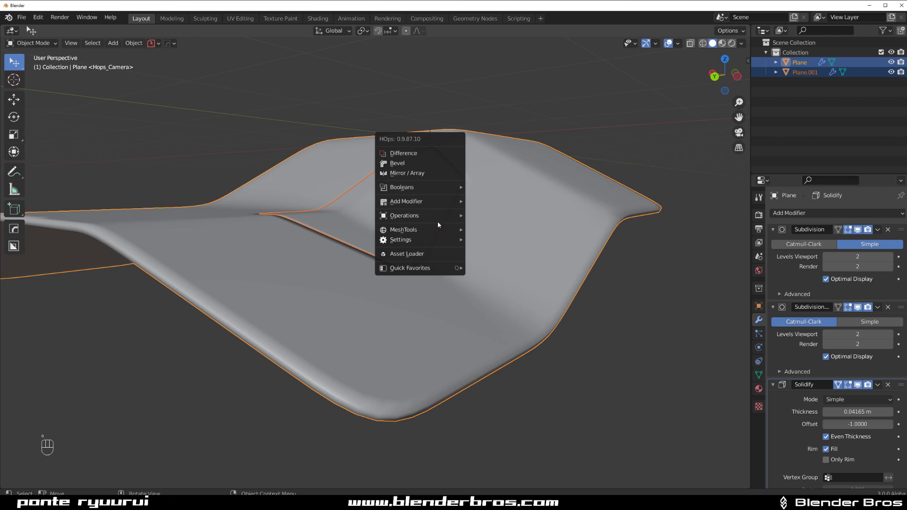
Step: Set the Solidify modifiers on both objects to Only Rim with a thickness of about 0.044 m
mouse_move(415, 202)
click(494, 211)
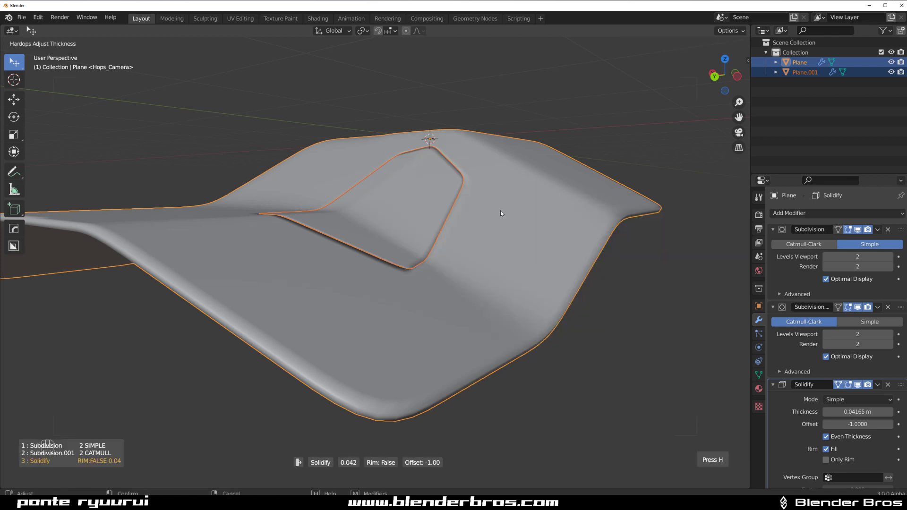
key(r)
click(500, 211)
middle_drag(500, 211, 570, 331)
click(570, 330)
scroll(416, 256, up, 8)
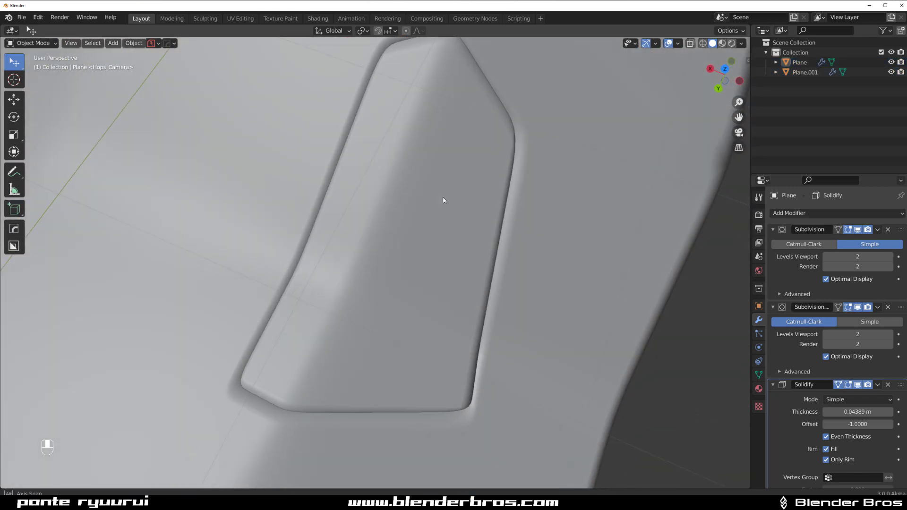
scroll(429, 246, down, 7)
scroll(427, 226, up, 4)
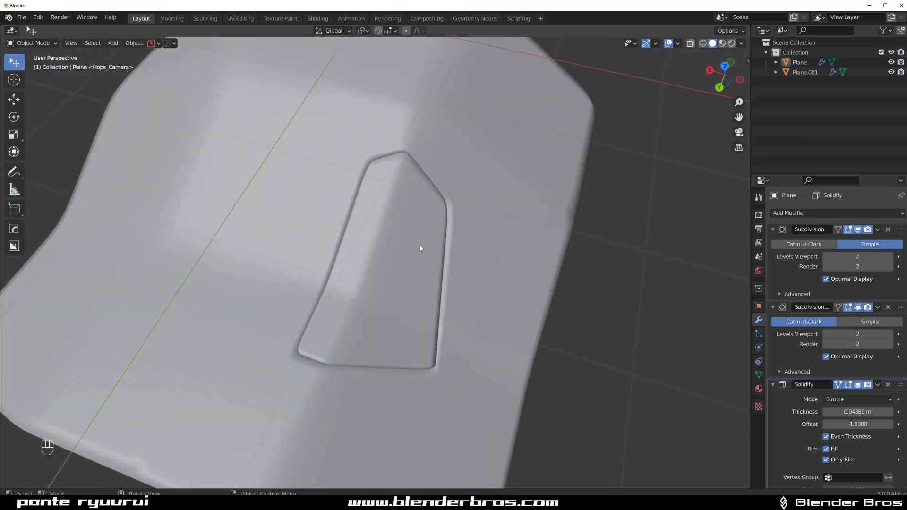
scroll(420, 245, down, 3)
middle_drag(421, 246, 389, 239)
scroll(390, 239, up, 3)
click(406, 218)
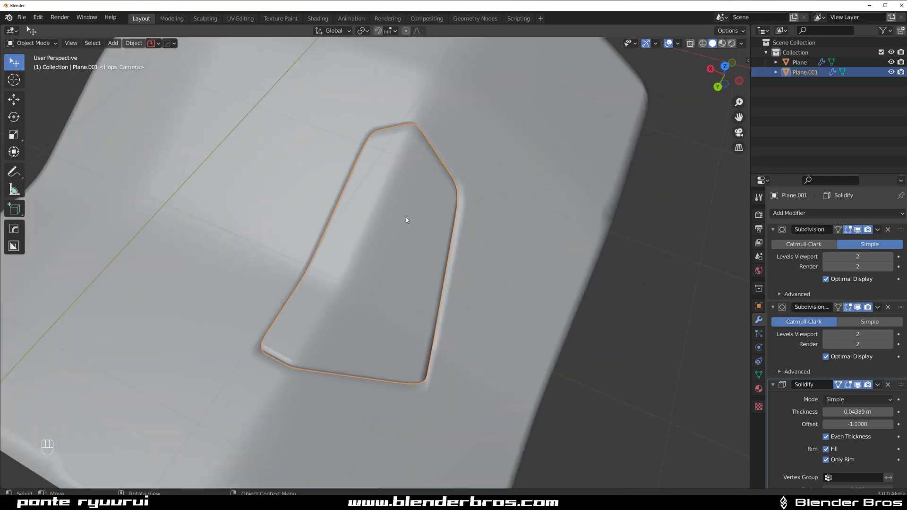
scroll(406, 217, down, 2)
key(g)
right_click(619, 177)
scroll(447, 233, up, 2)
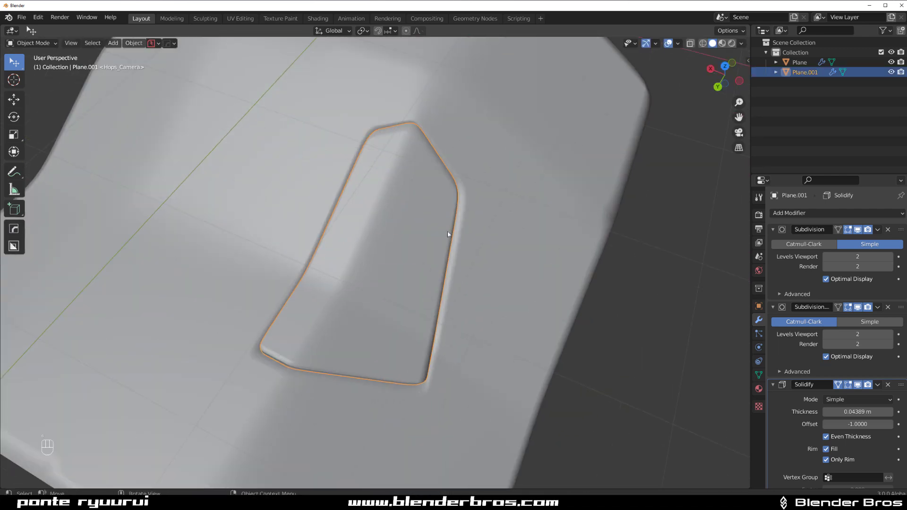
Step: Undo the Solidify modifiers and the panel separation, back to the selected faces on the single plane mesh
key(ctrl+z)
key(ctrl+z)
key(ctrl+z)
key(ctrl+z)
key(ctrl+z)
key(ctrl+z)
key(ctrl+z)
key(ctrl+z)
key(ctrl+z)
key(ctrl+z)
key(ctrl+z)
key(ctrl+z)
key(ctrl+z)
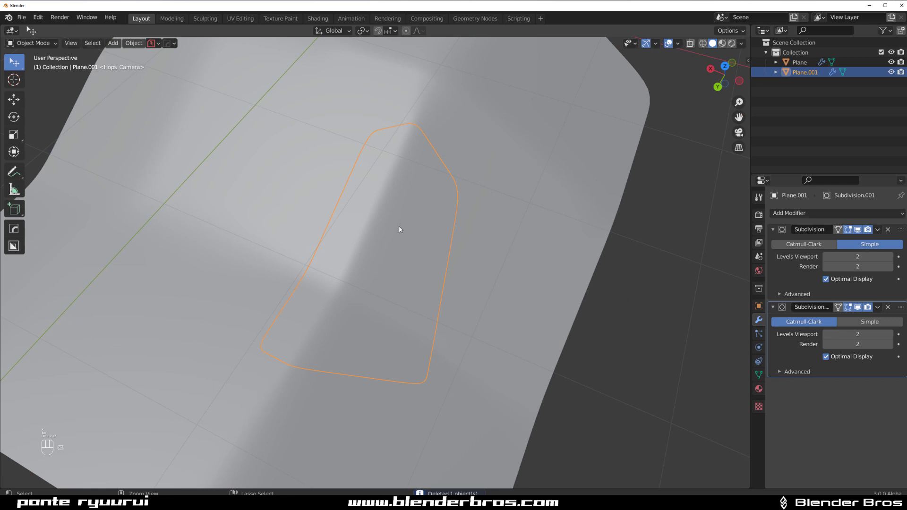
scroll(399, 237, down, 5)
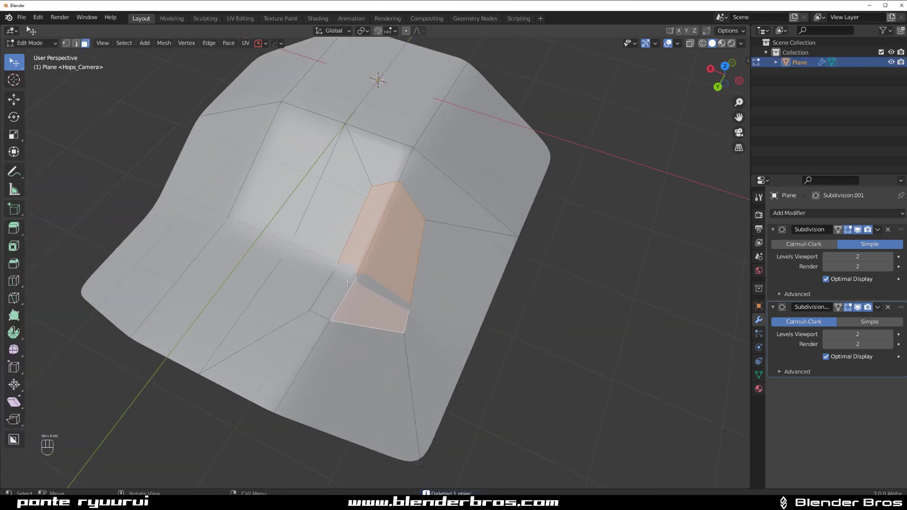
Step: Add a Solidify modifier about 0.1009 m thick with Only Rim enabled to the whole surface
middle_drag(346, 282, 397, 243)
key(Tab)
scroll(397, 222, up, 2)
key(q)
mouse_move(410, 207)
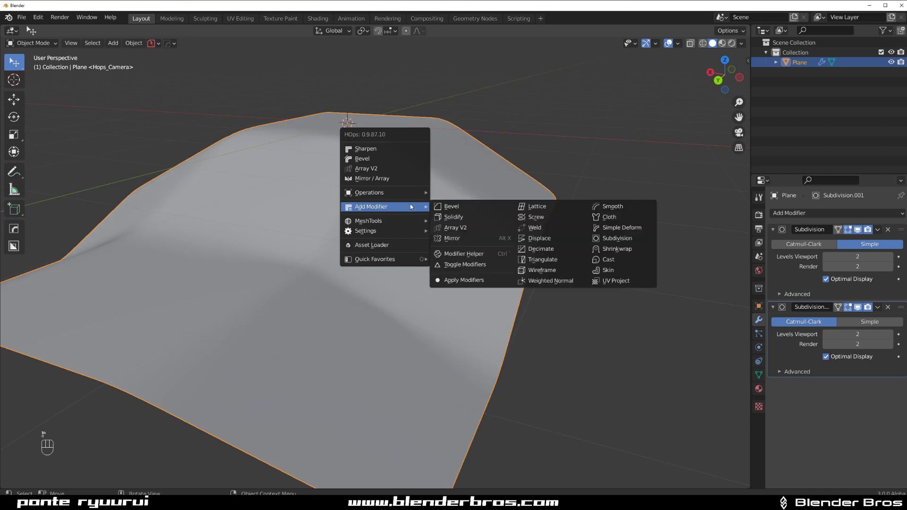
click(453, 216)
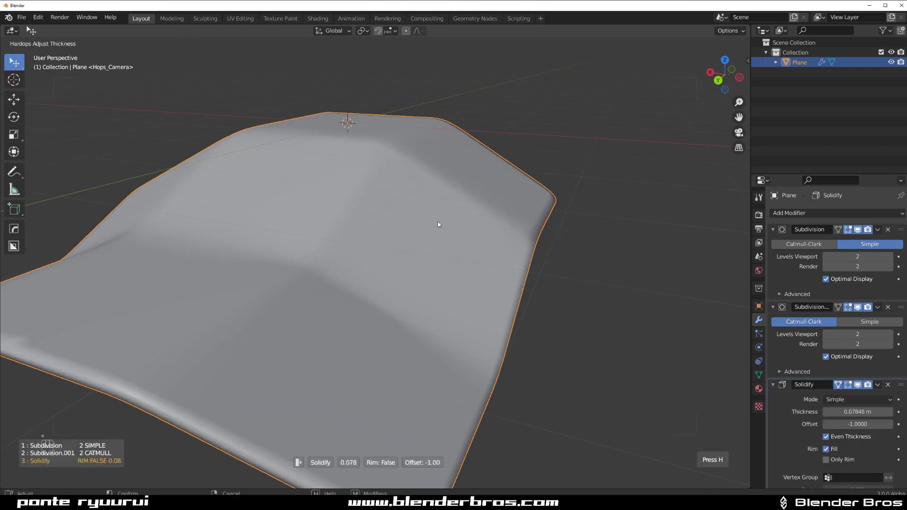
key(4)
click(435, 229)
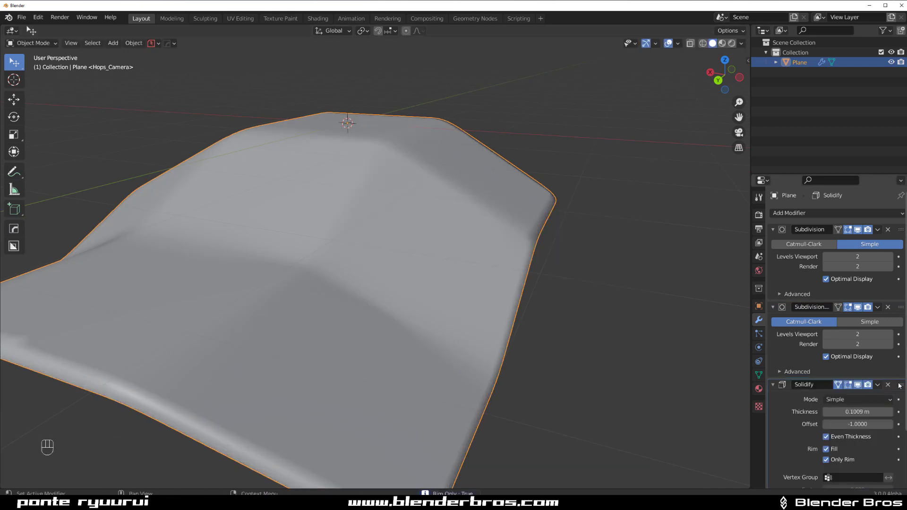
Step: Move the Solidify modifier above both Subdivision modifiers and collapse all entries in the modifier stack
drag(899, 385, 899, 230)
scroll(431, 306, down, 3)
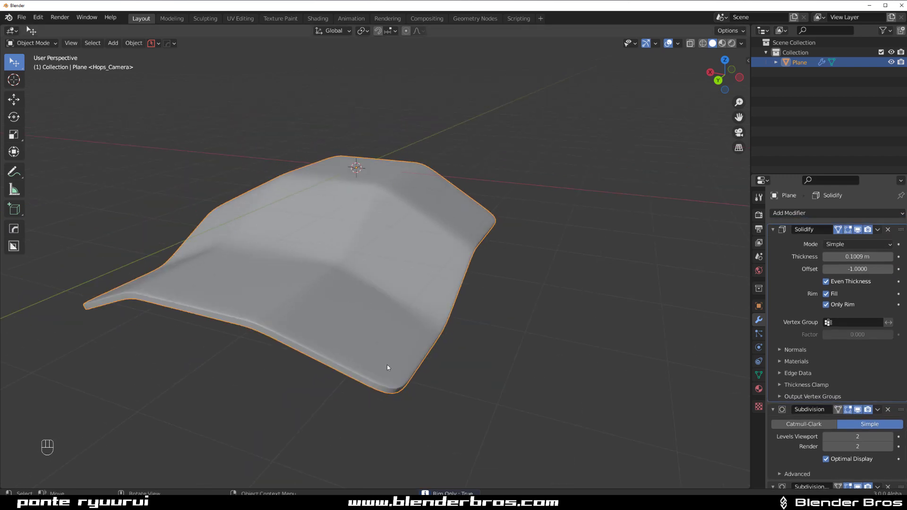
middle_drag(418, 319, 397, 286)
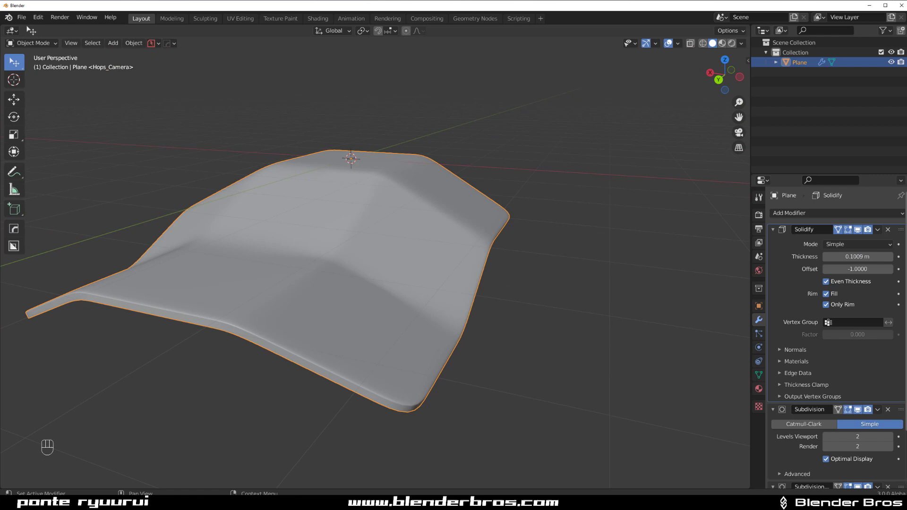
key(ctrl+grave)
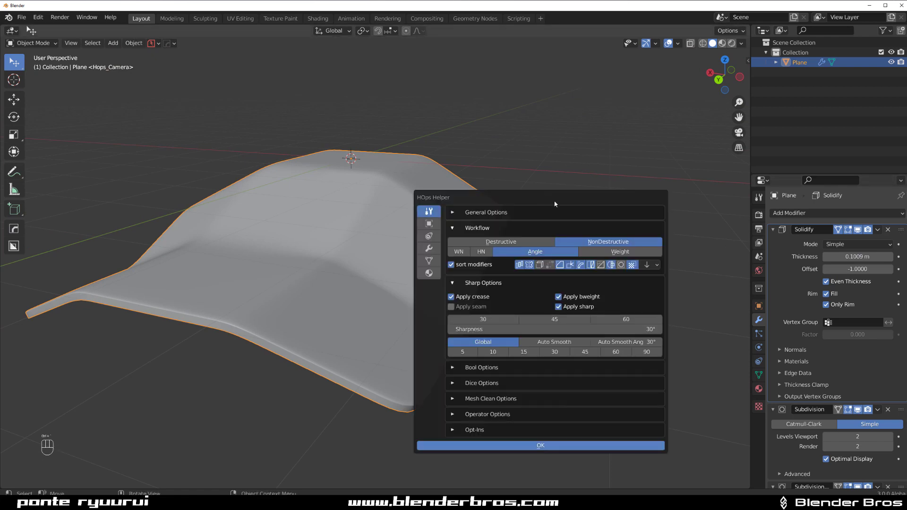
click(437, 248)
click(660, 128)
drag(500, 115, 654, 121)
click(447, 171)
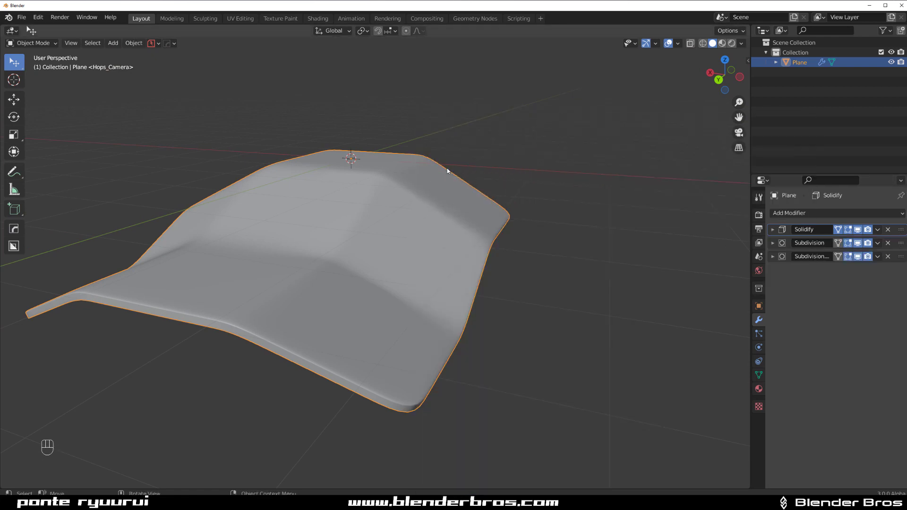
Step: Add an Edge Split modifier with Edge Angle disabled and Sharp Edges kept on, viewing the surface from above
middle_drag(447, 171, 459, 225)
scroll(460, 225, down, 2)
key(grave)
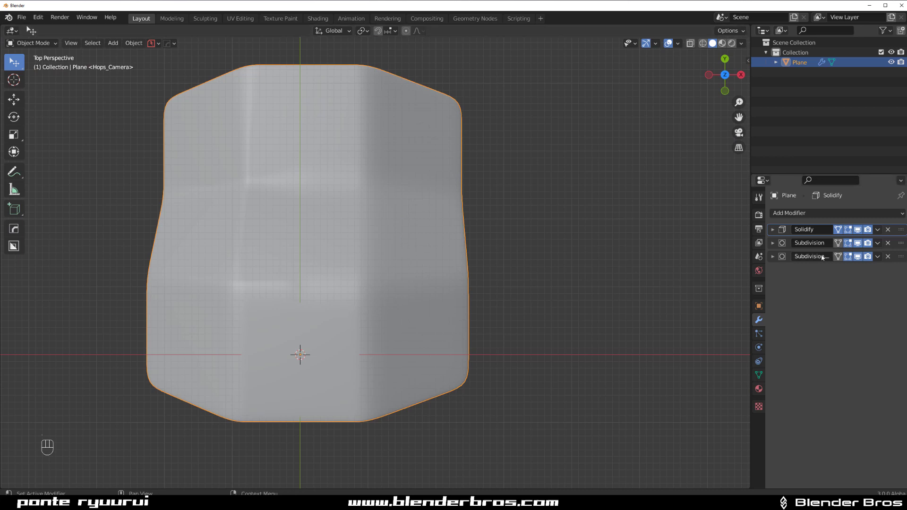
click(817, 212)
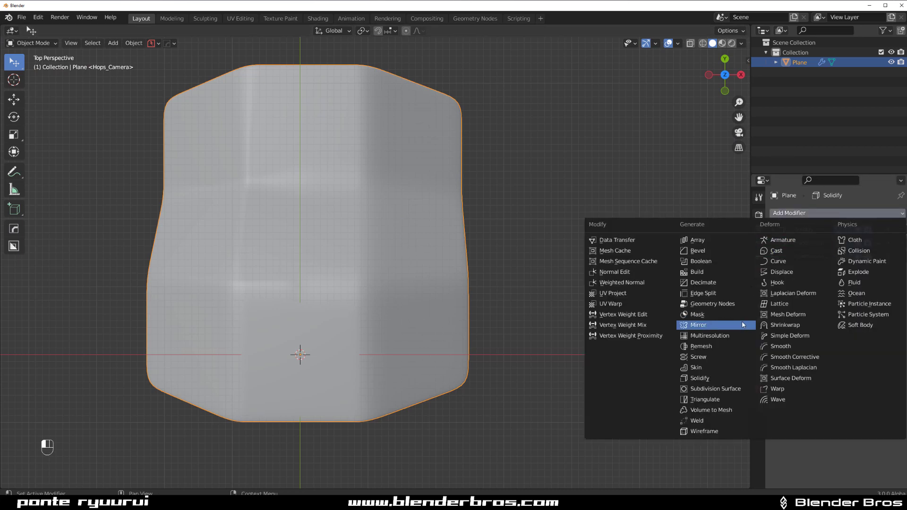
click(719, 293)
scroll(323, 269, up, 2)
shift+middle_drag(397, 251, 501, 258)
click(825, 284)
scroll(368, 332, down, 2)
scroll(412, 288, up, 1)
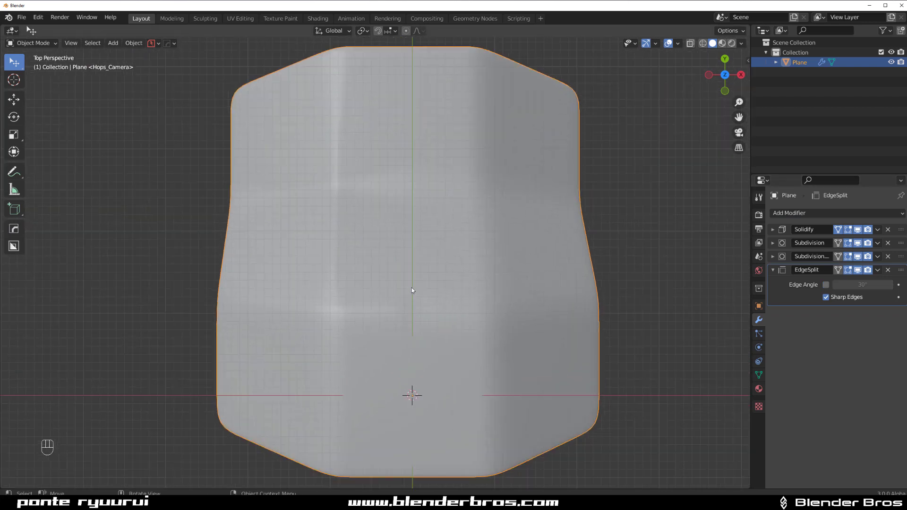
Step: Select the edges forming the closed panel outline on the mesh and mark them sharp
key(Tab)
click(365, 232)
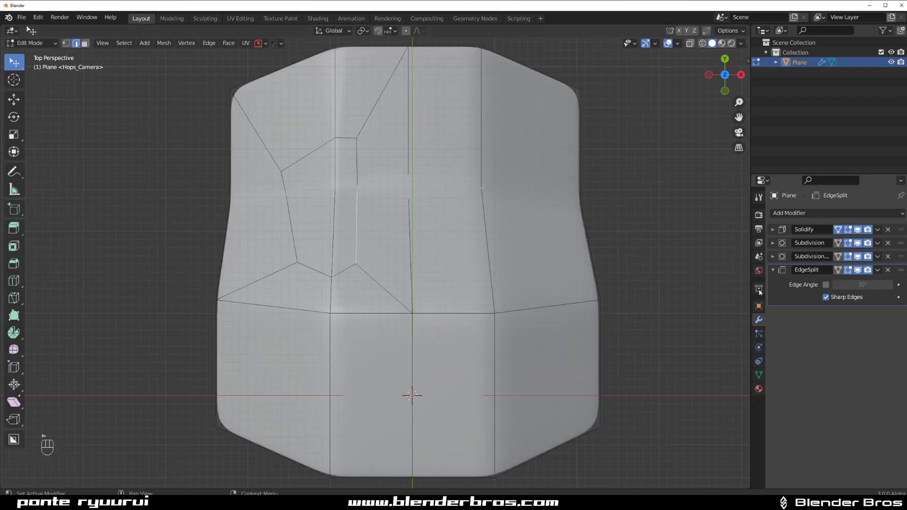
ctrl+click(347, 269)
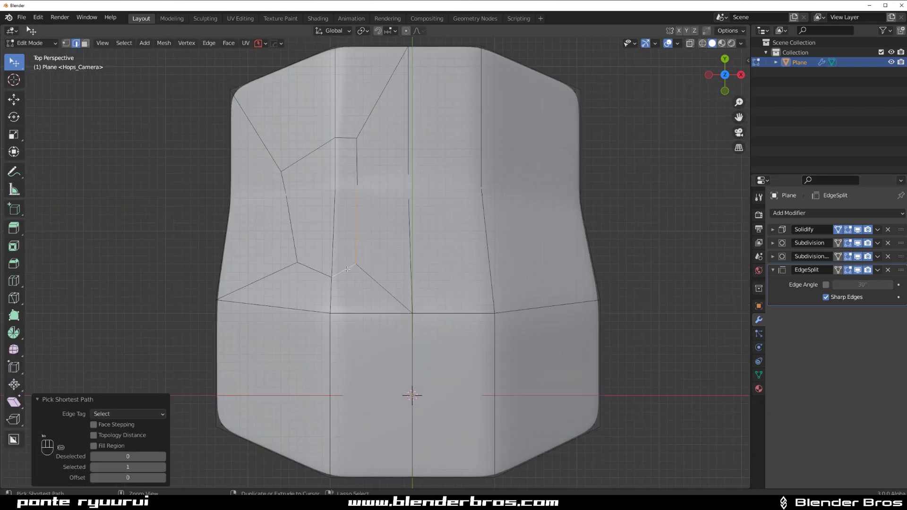
click(291, 219)
shift+click(304, 156)
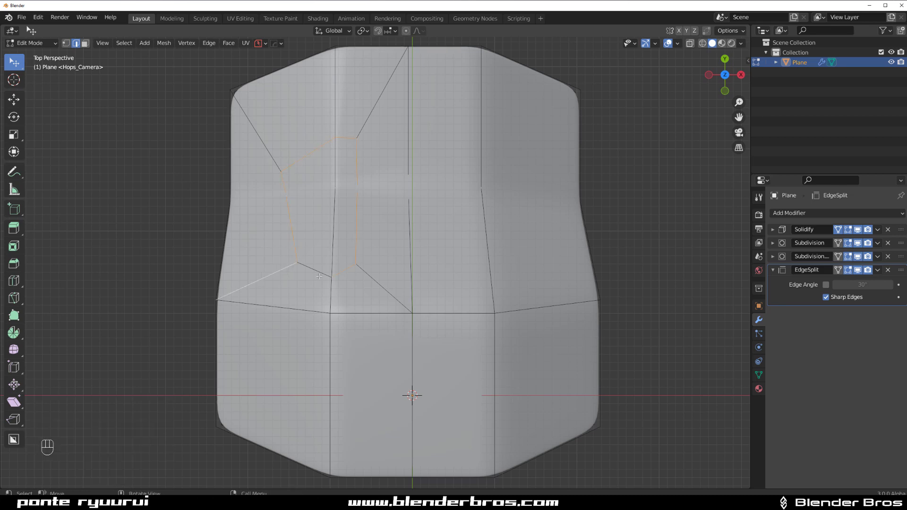
right_click(318, 275)
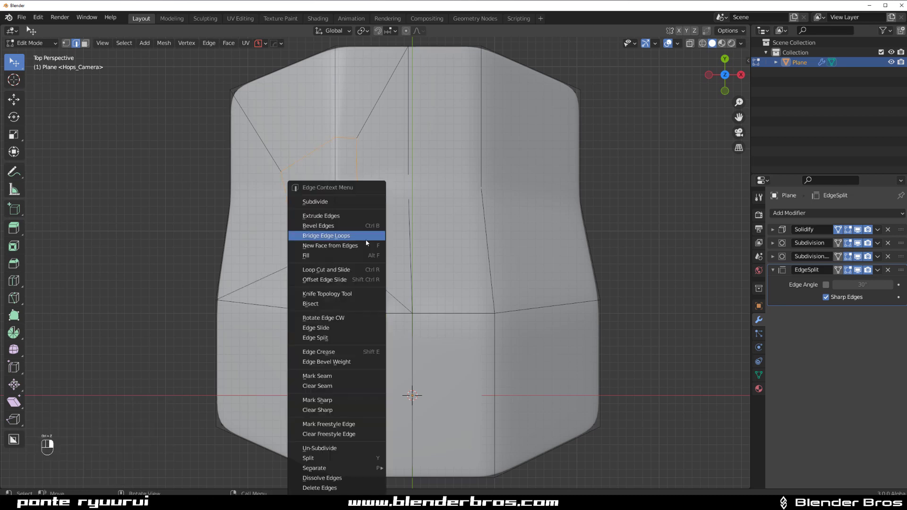
click(362, 400)
Step: Move the Edge Split modifier above Solidify so it is first in the modifier stack
middle_drag(362, 399, 427, 249)
key(KP_5)
key(KP_5)
key(Tab)
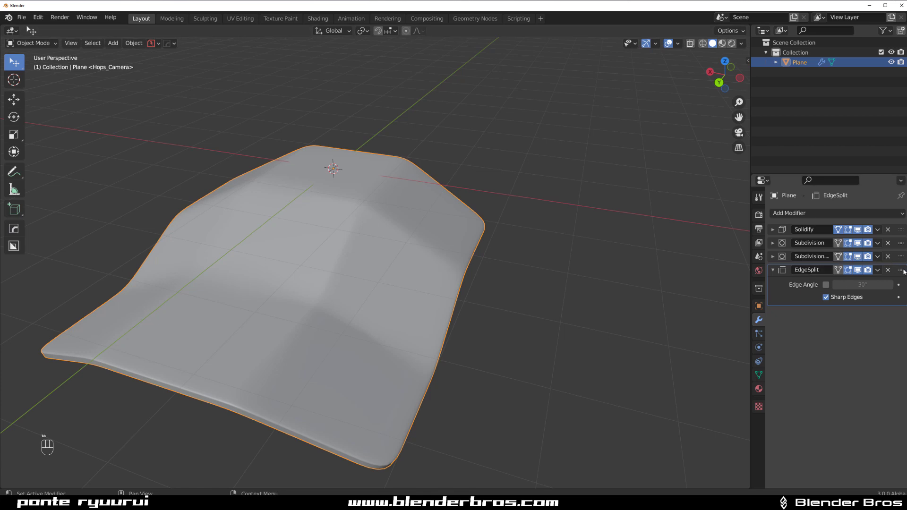
drag(900, 272, 900, 230)
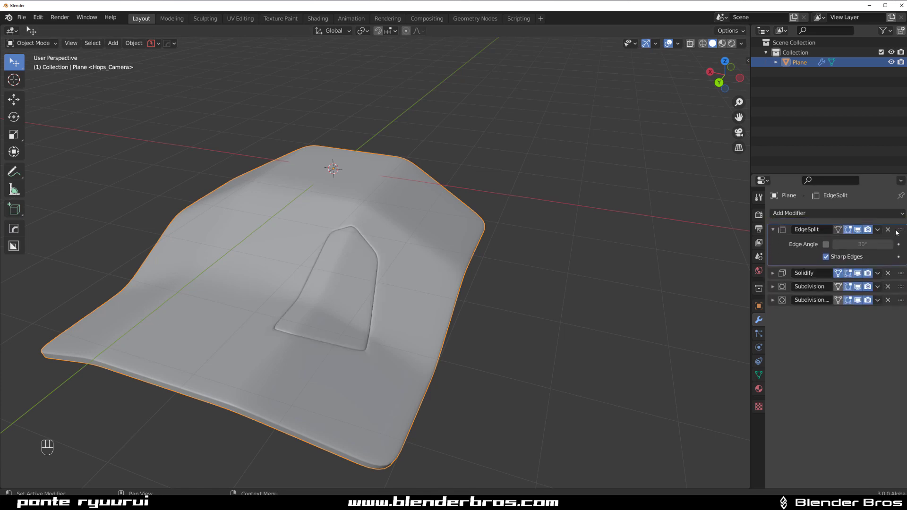
scroll(476, 262, up, 5)
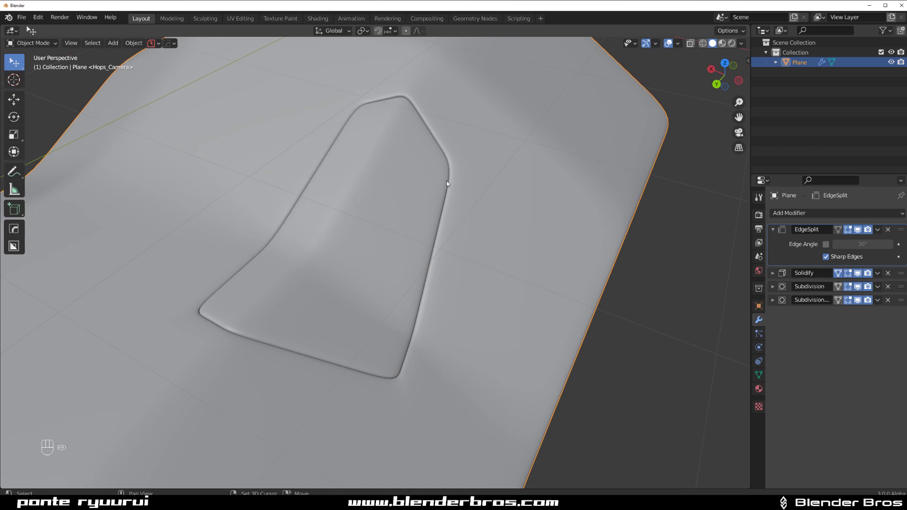
middle_drag(409, 274, 386, 238)
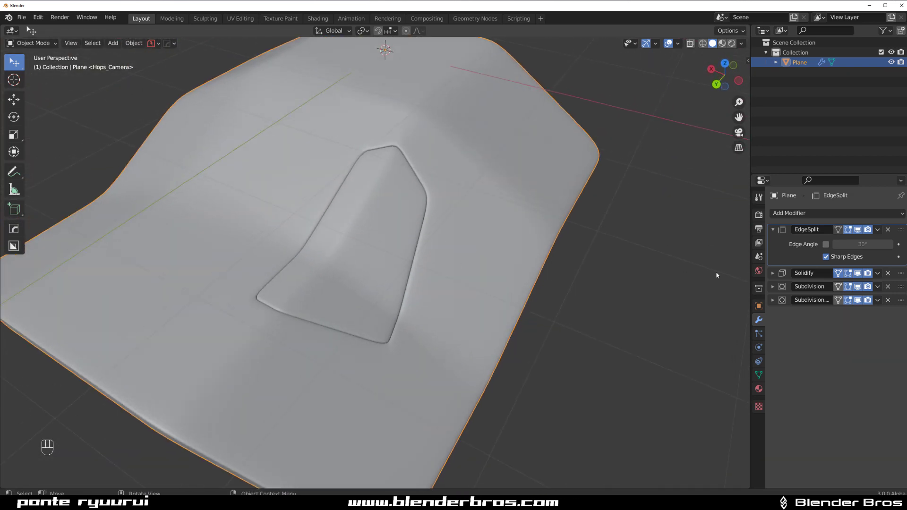
Step: Switch the Edge Split modifier's viewport display off and on to compare the panel gap
click(858, 229)
click(861, 229)
middle_drag(336, 219, 344, 211)
scroll(345, 211, up, 2)
Step: Slide the lower middle vertex of the sharp panel outline slightly along its edge in top view
key(grave)
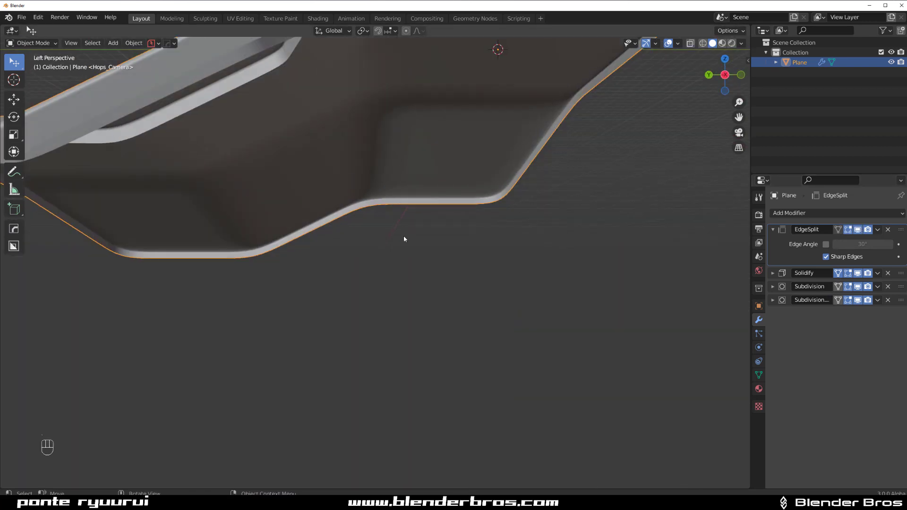
key(grave)
scroll(315, 241, down, 2)
shift+middle_drag(315, 242, 382, 321)
scroll(376, 297, up, 3)
key(Tab)
scroll(375, 307, up, 3)
shift+middle_drag(281, 353, 321, 350)
click(321, 350)
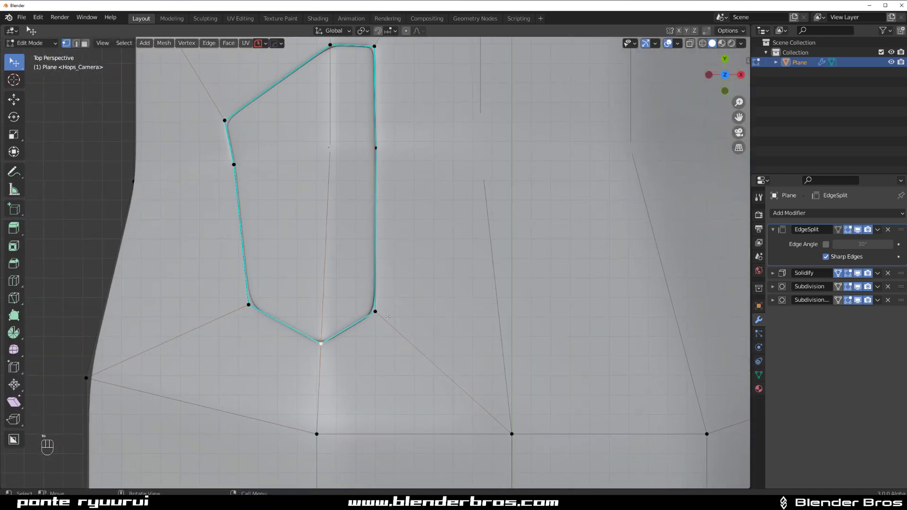
key(shift+v)
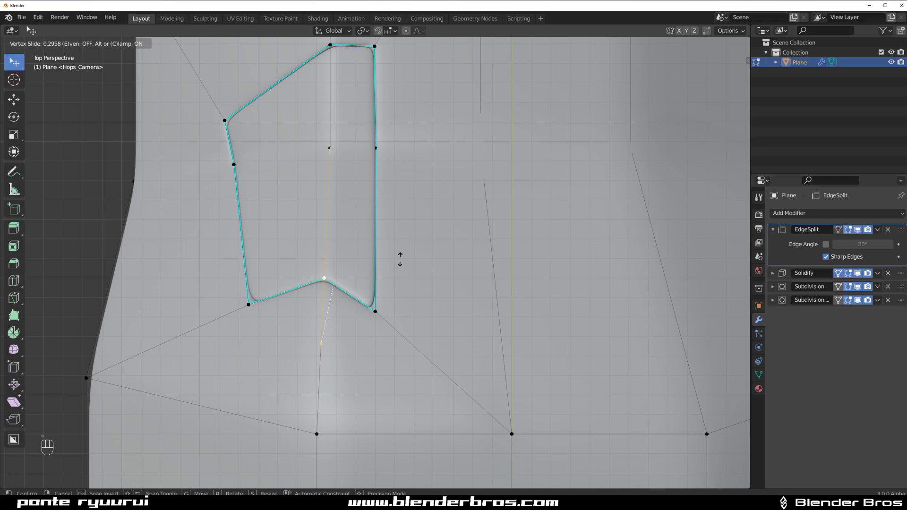
click(370, 330)
scroll(409, 313, down, 5)
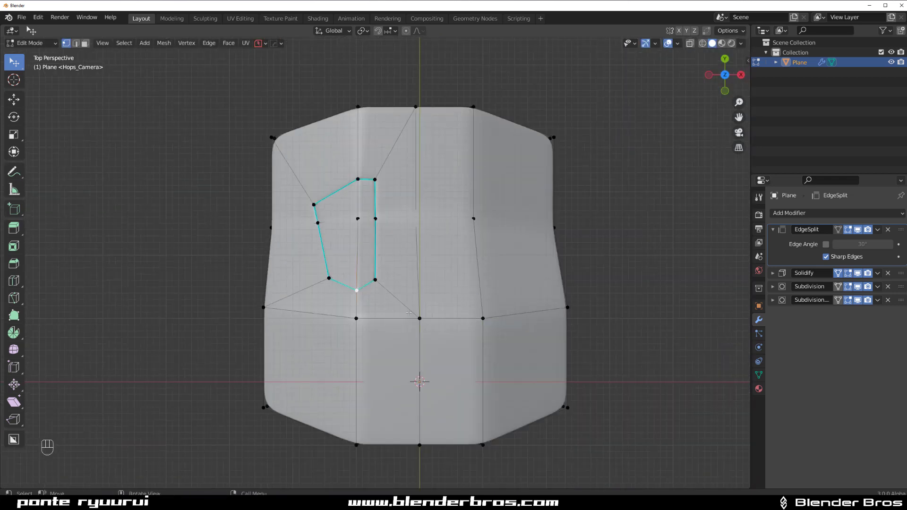